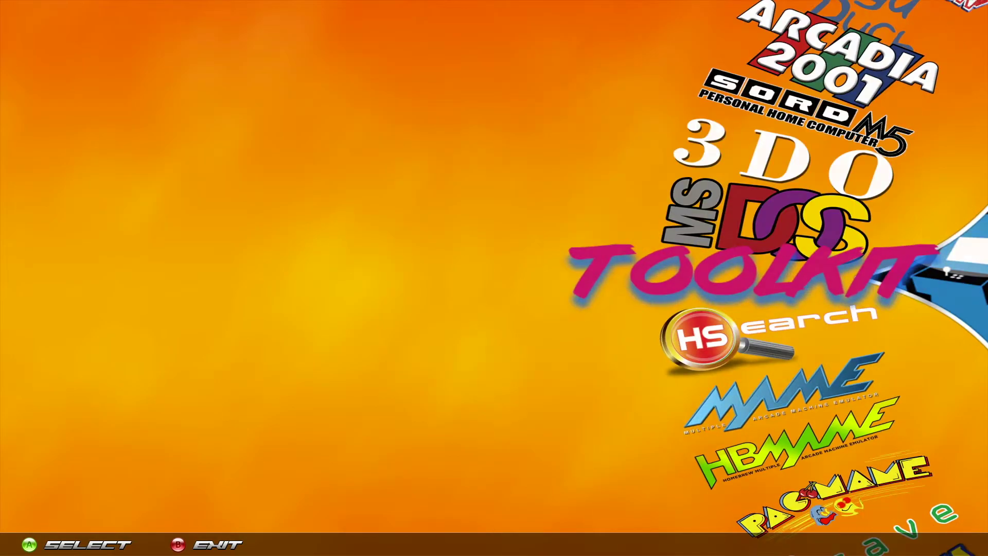
Bring up the HyperSpin controller help screen, then open Windows Task Manager
key("Escape")
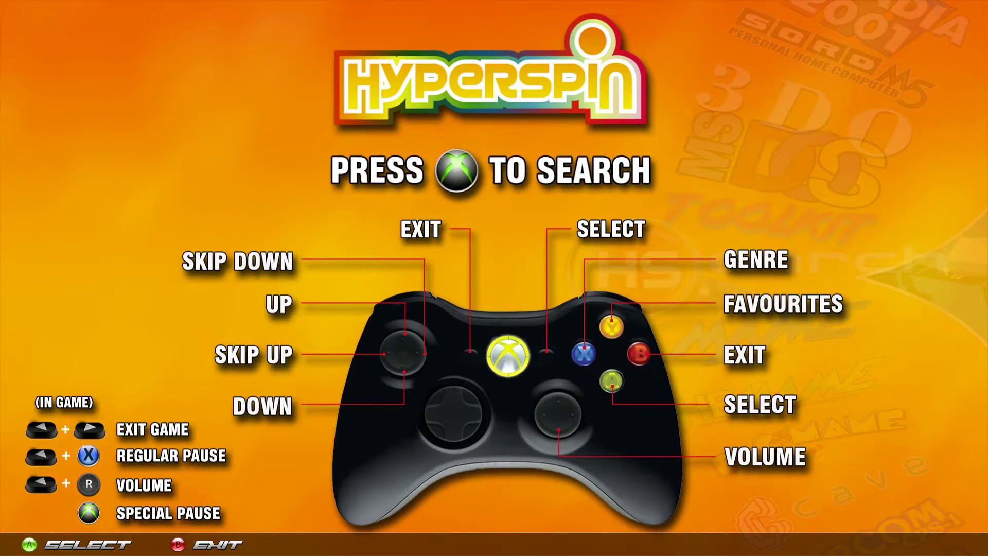
key("ctrl+shift+Escape")
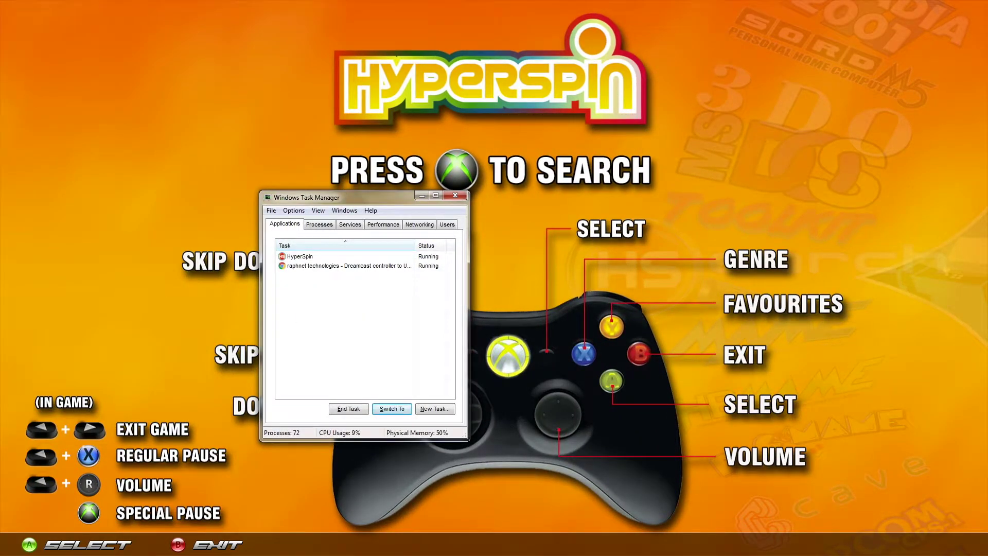
End HyperSpin, run 'explorer' as a new task, close Task Manager, and restore the browser
left_click(309, 257)
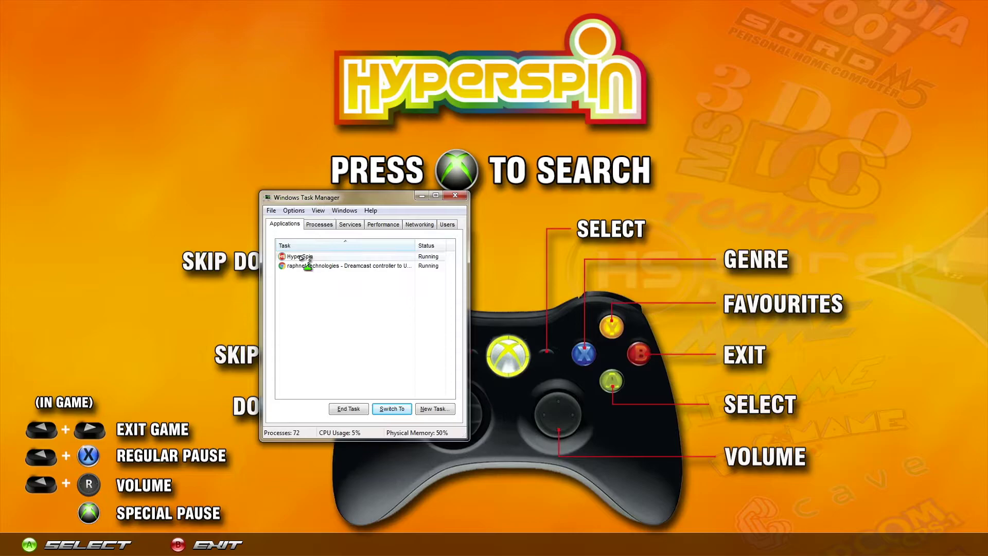
left_click(348, 409)
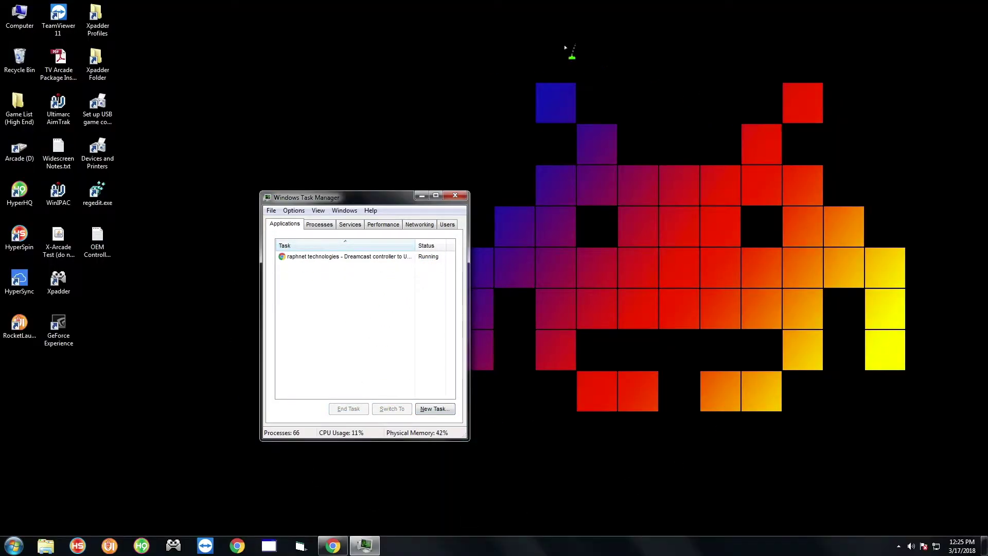
left_click(437, 410)
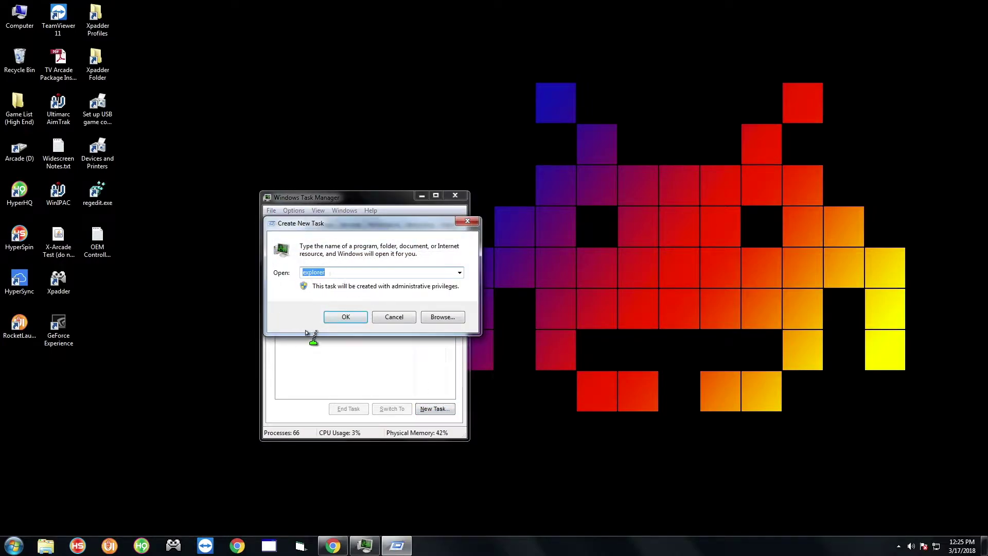
left_click(346, 317)
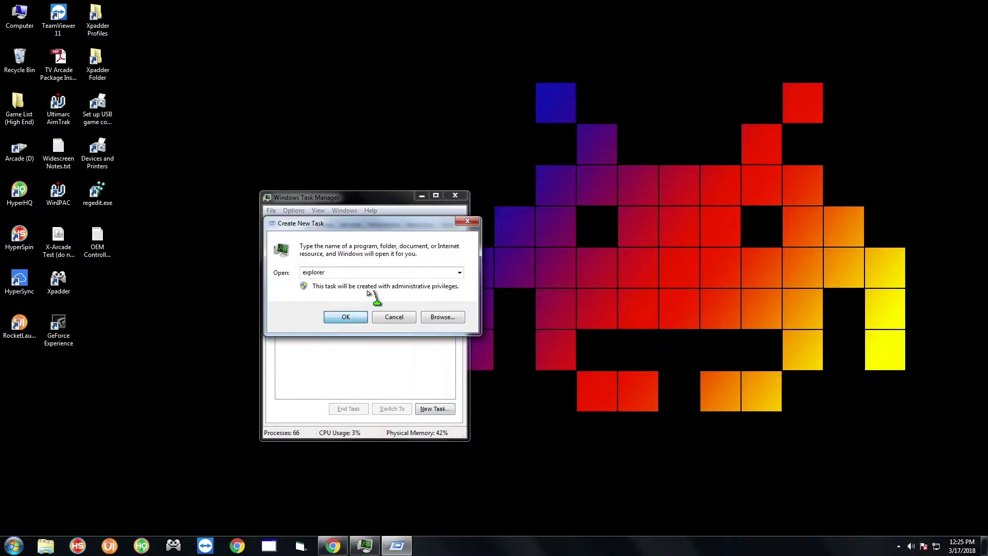
left_click(455, 195)
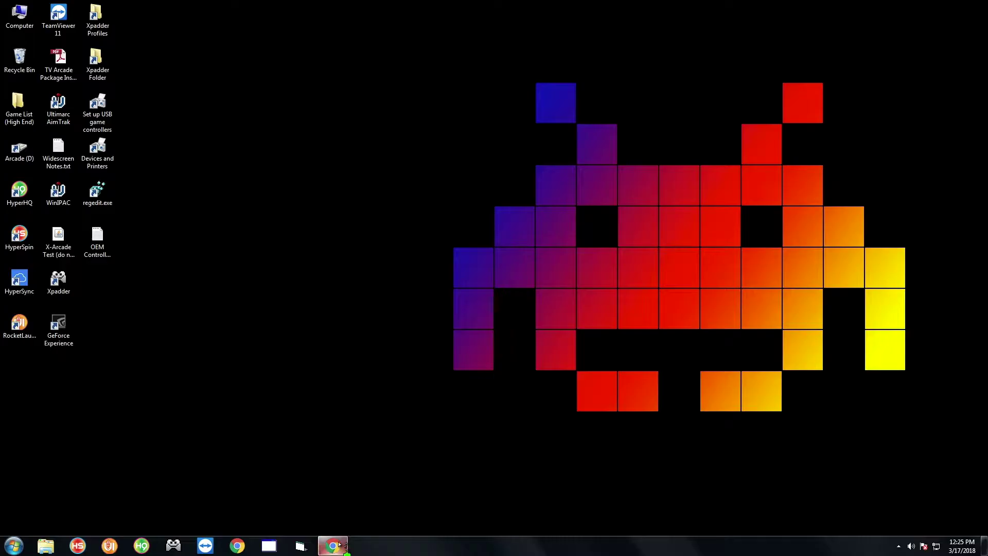
left_click(333, 545)
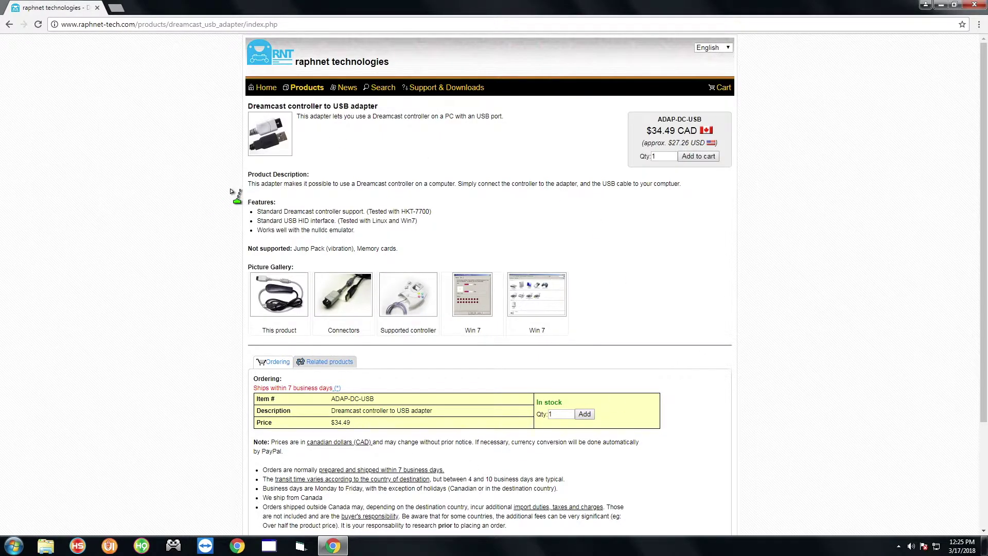
View the adapter product photo, minimize the browser, and launch RocketLauncherUI from the desktop
left_click(278, 309)
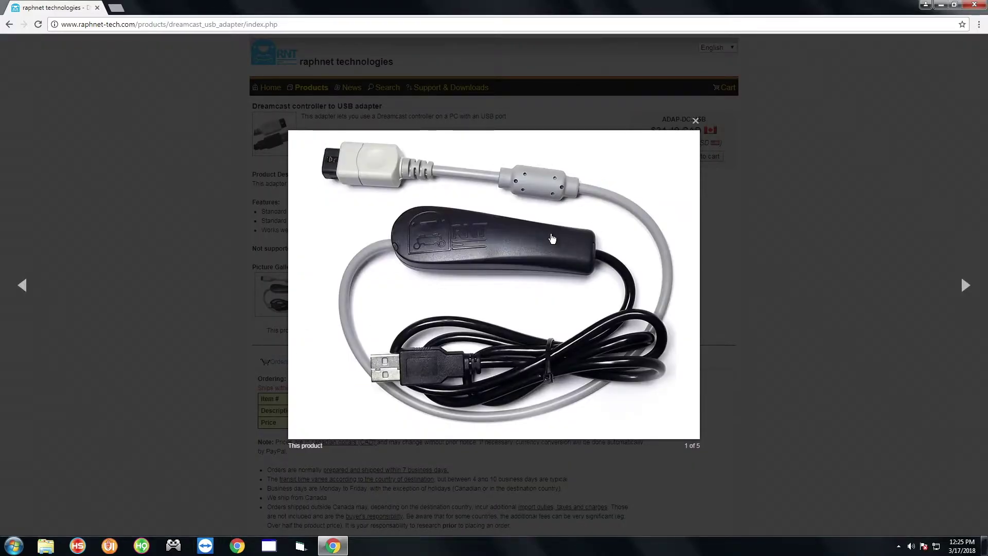
left_click(696, 121)
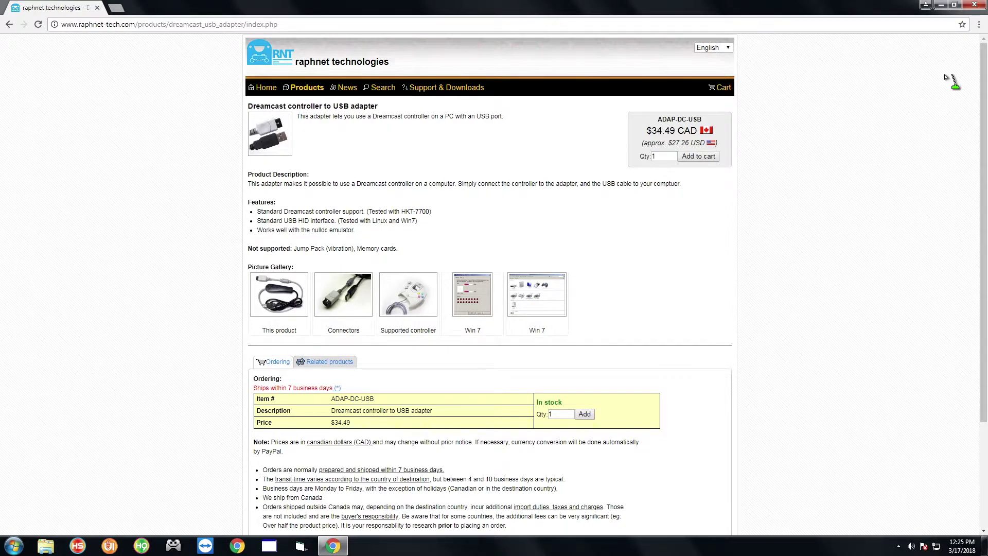
left_click(942, 5)
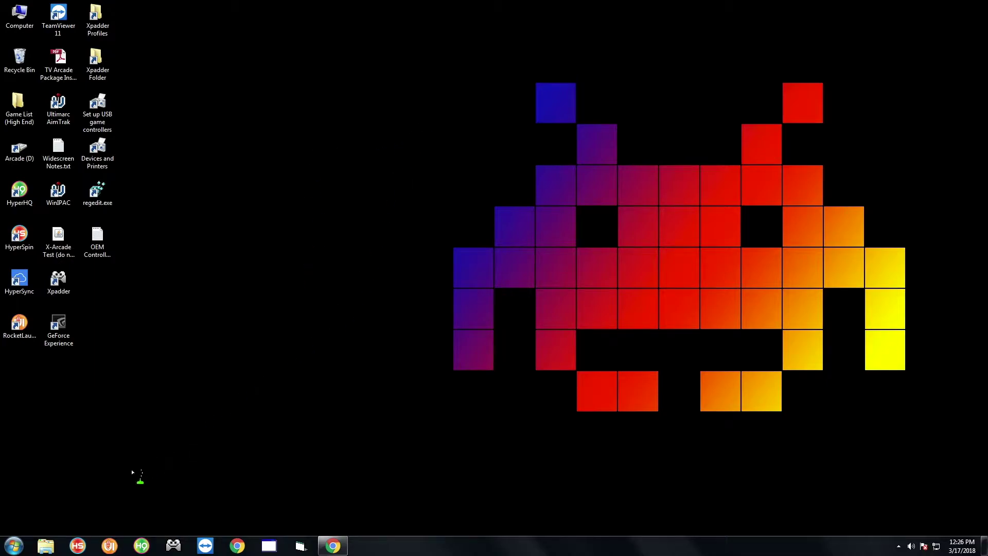
double_click(7, 348)
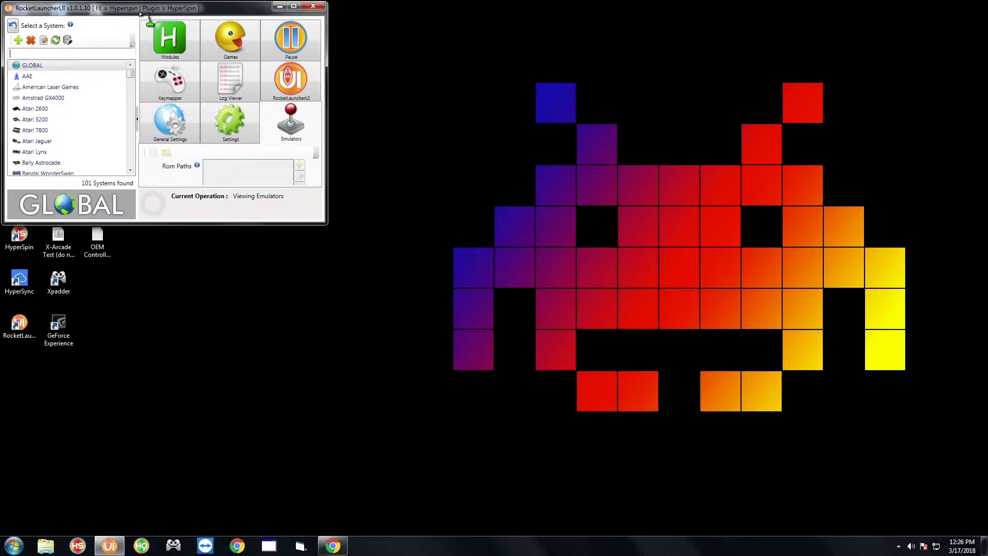
Maximize RocketLauncherUI, search systems for 'dream', and open Sega Dreamcast's settings
double_click(154, 8)
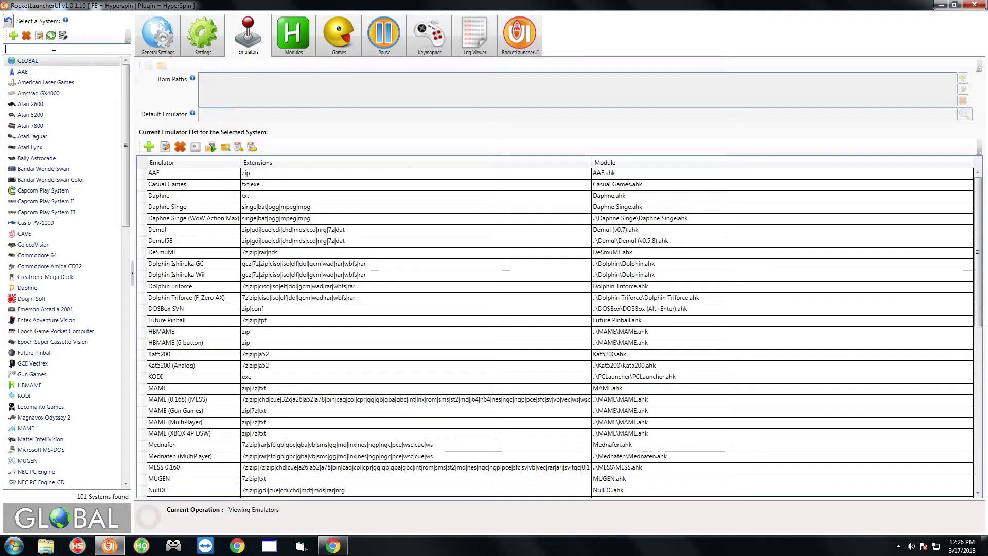
type("dream")
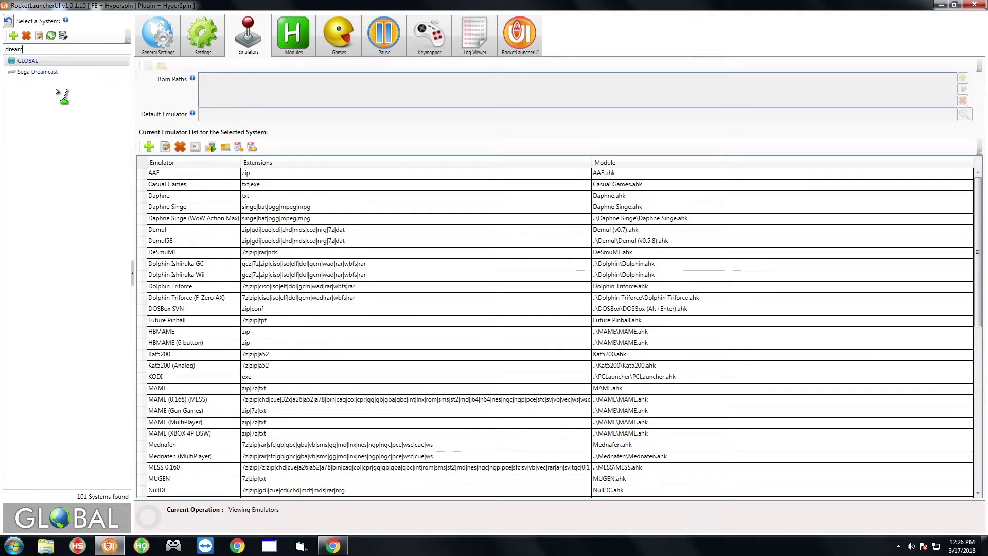
left_click(44, 75)
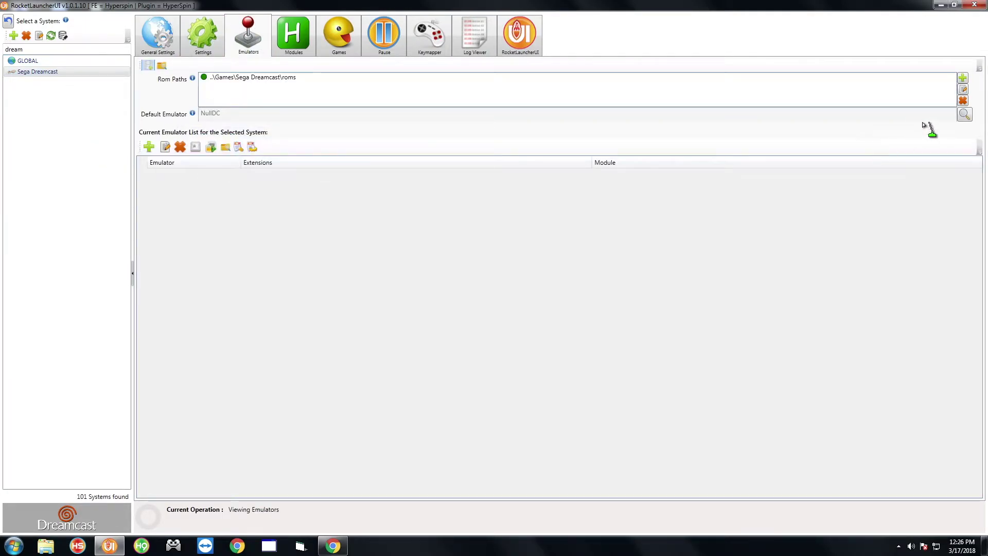
left_click(965, 114)
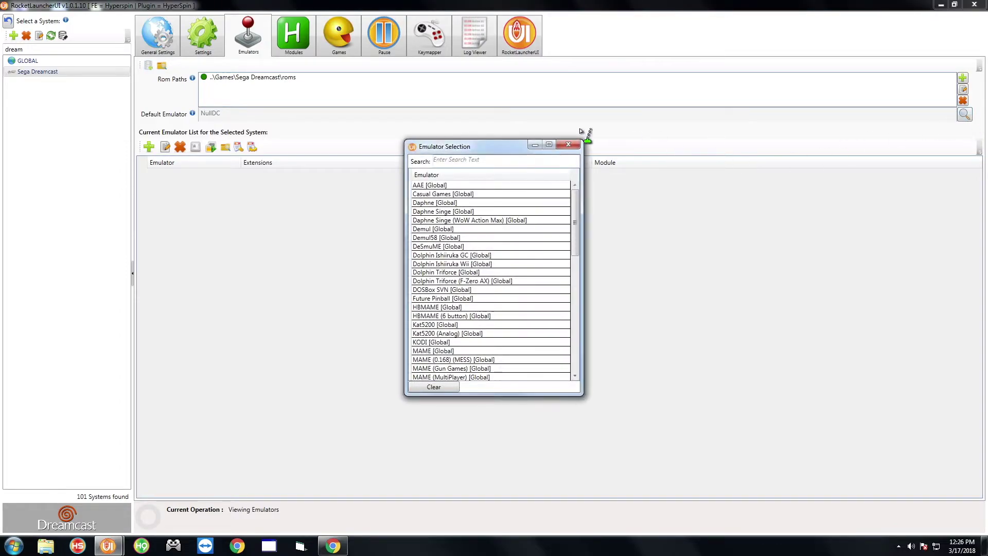
Filter emulators by 'null' and make NullDC (DC Controller) [Global] the Dreamcast default
left_click(482, 160)
type("null")
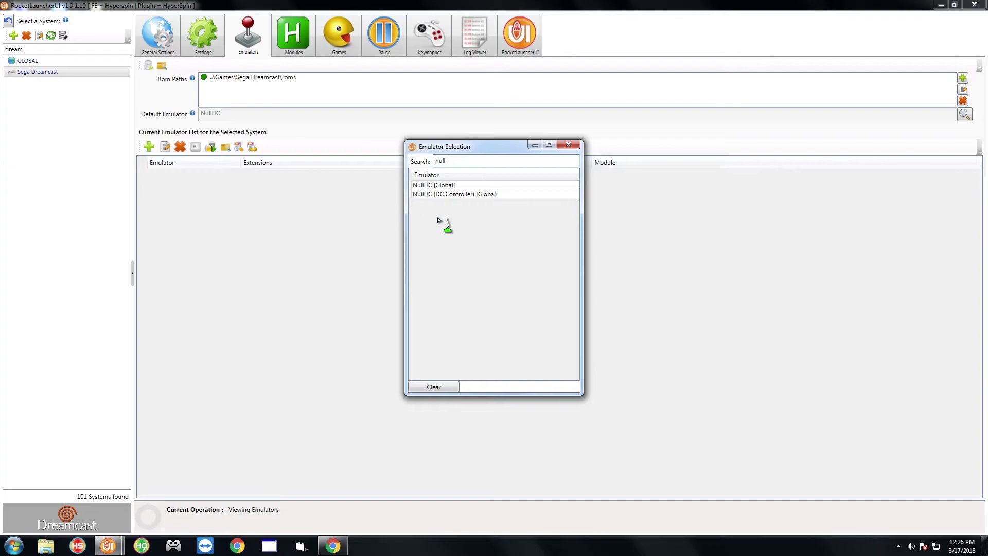
left_click(419, 196)
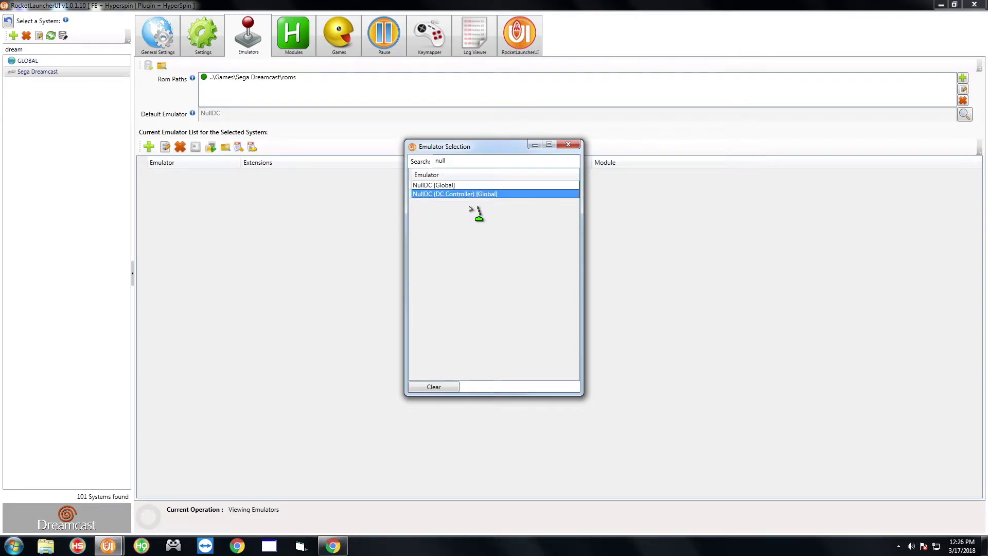
double_click(447, 195)
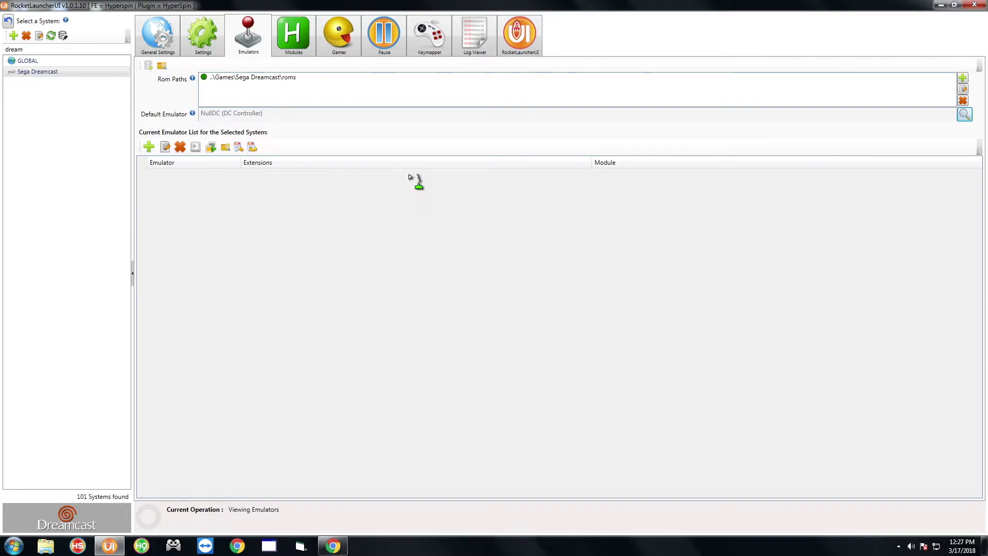
left_click(341, 49)
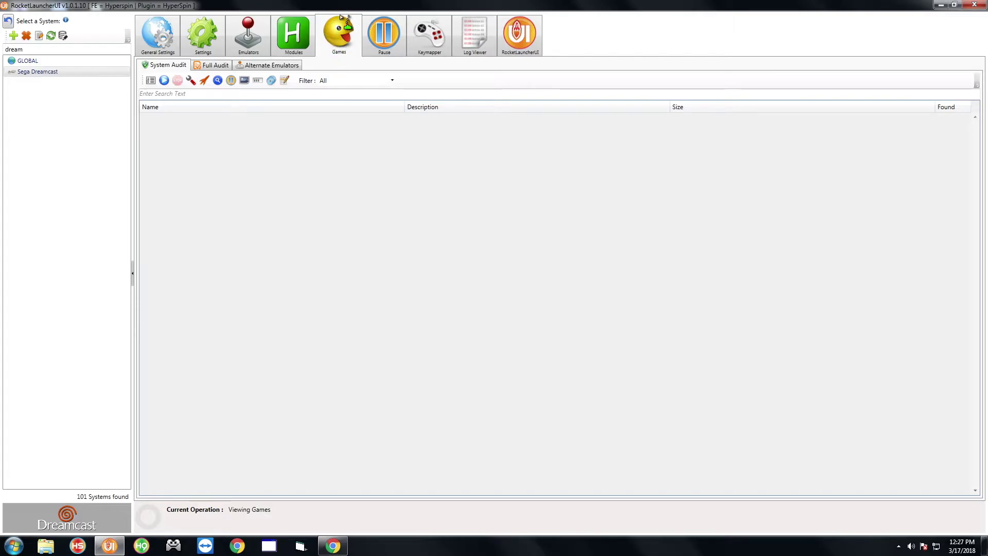
List all Dreamcast games, filter by 'slave', and launch Slave Zero (USA)
left_click(150, 81)
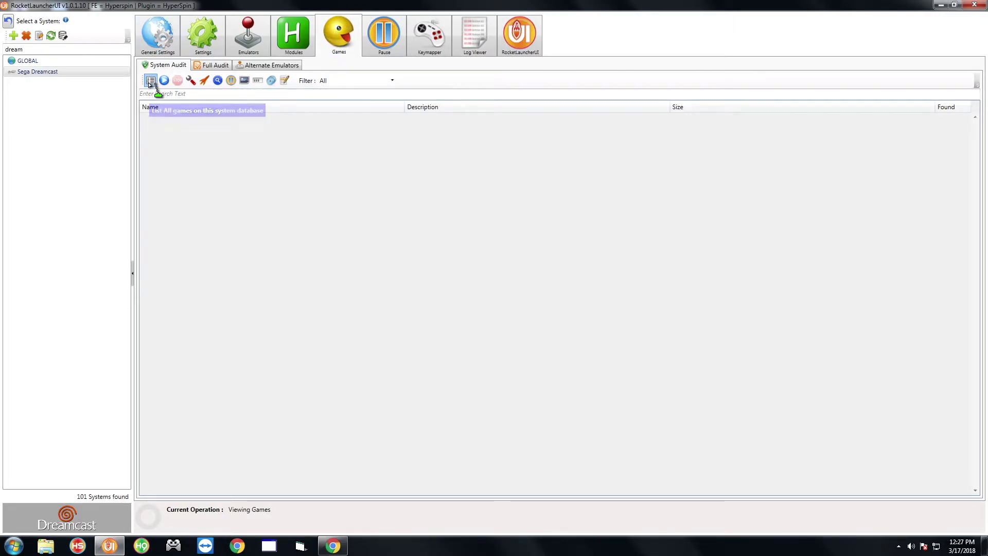
left_click(170, 96)
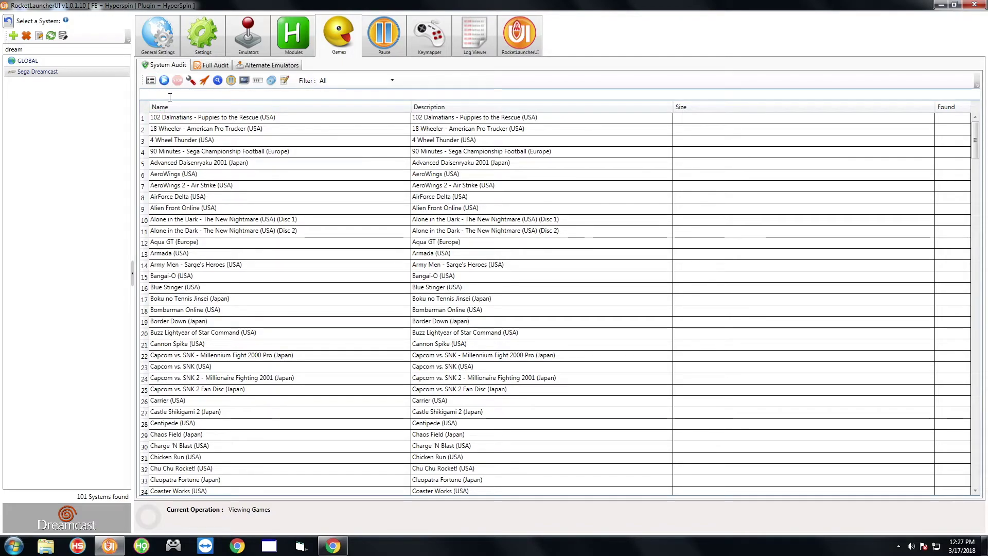
type("sla")
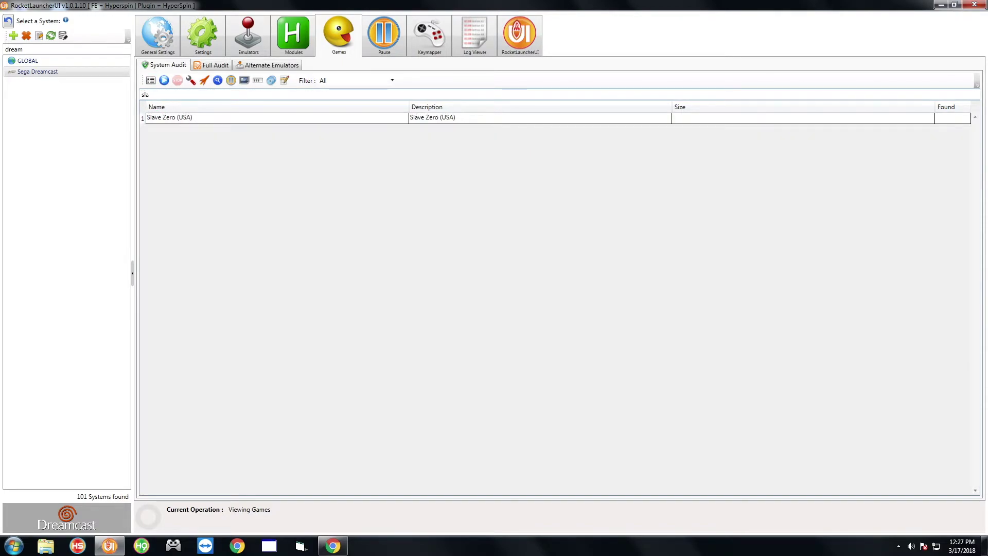
type("ve")
left_click(169, 118)
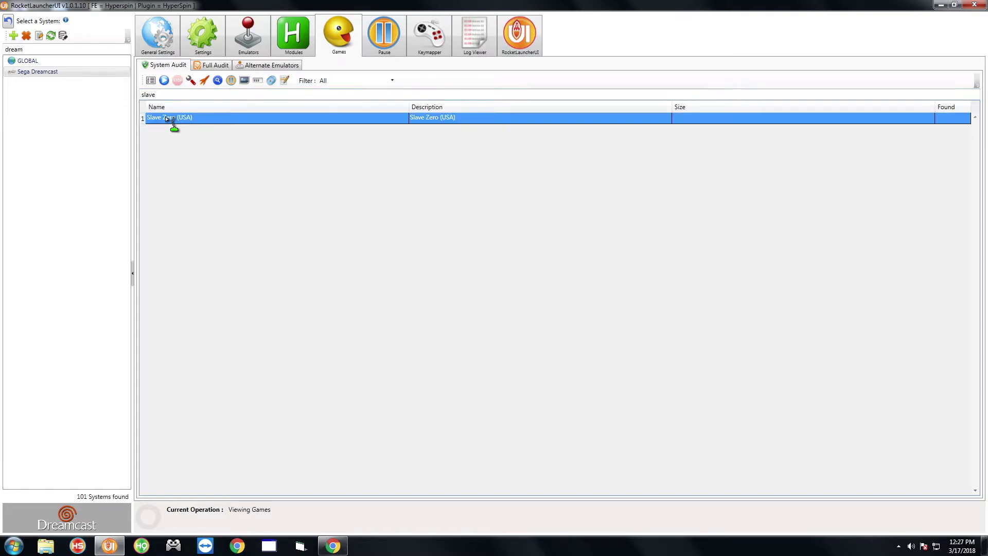
left_click(206, 80)
left_click(941, 5)
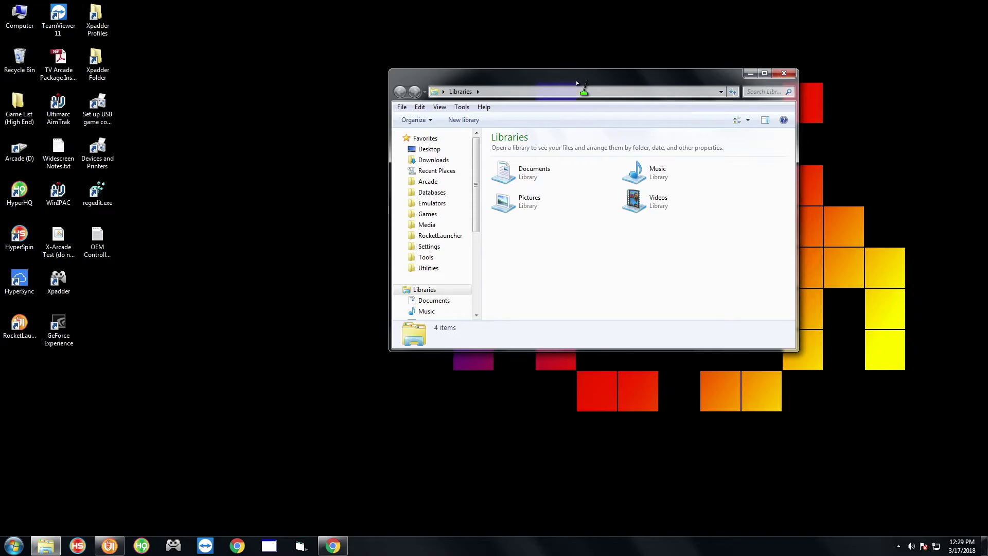
Open D:\Arcade\Emulators\NullDC and start the nullDC release executable
left_click_drag(584, 90, 720, 57)
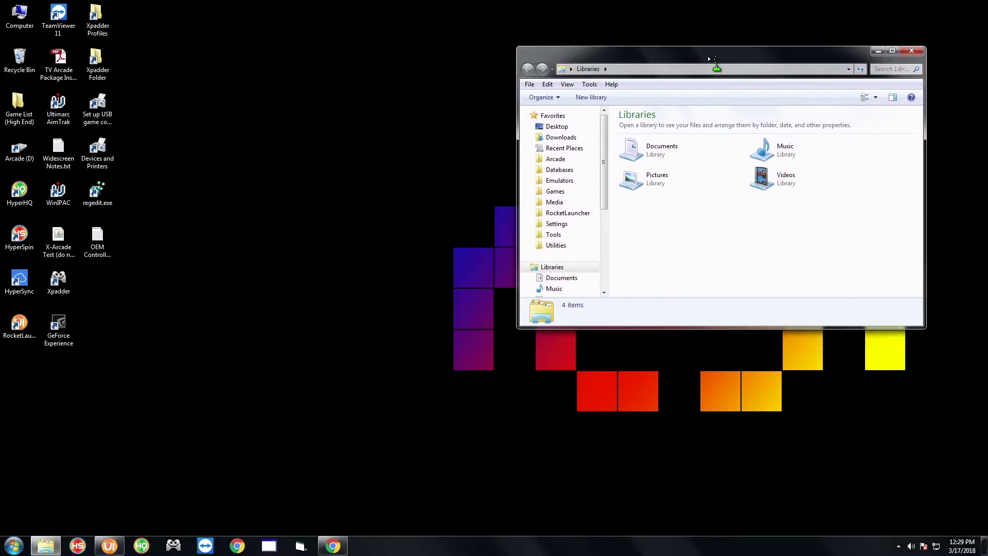
left_click(564, 180)
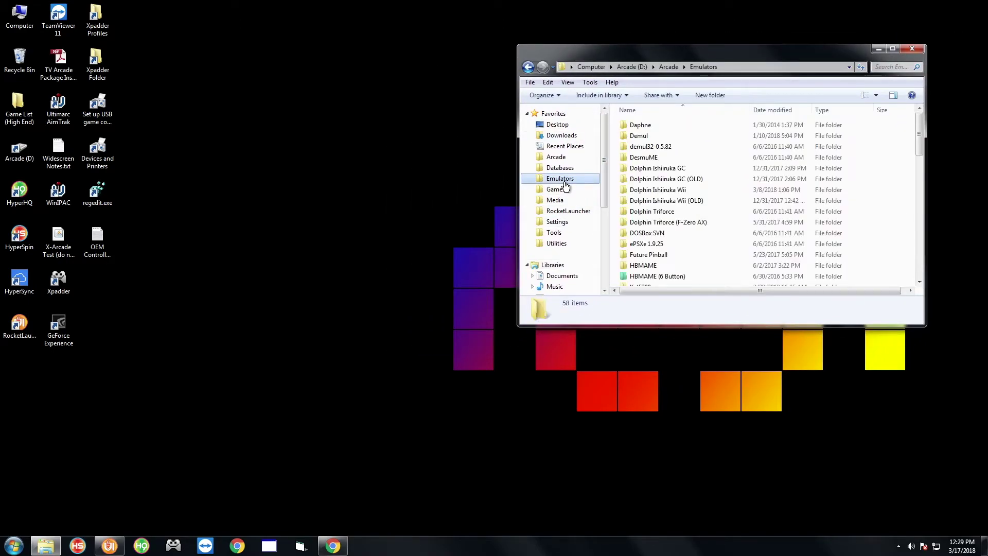
left_click(673, 180)
key("n")
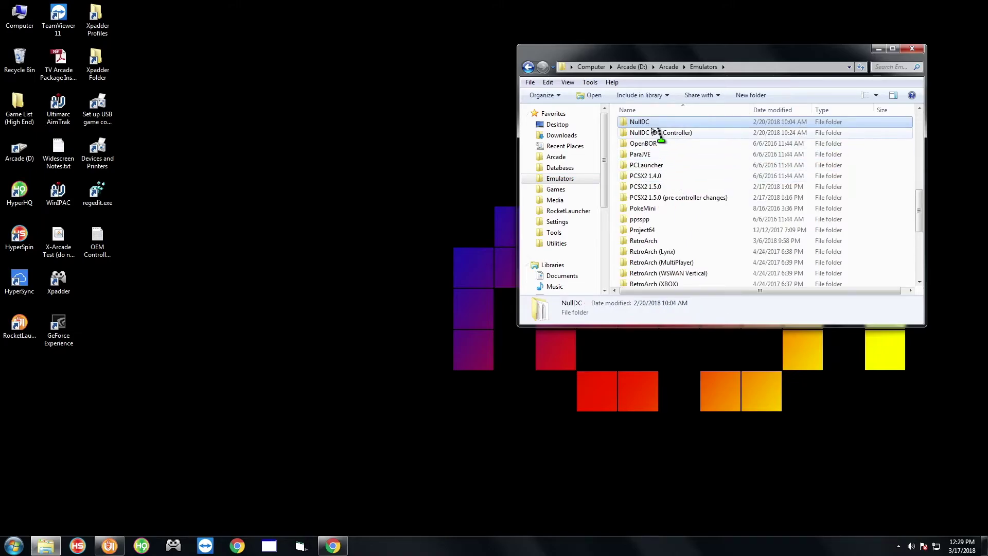
double_click(664, 127)
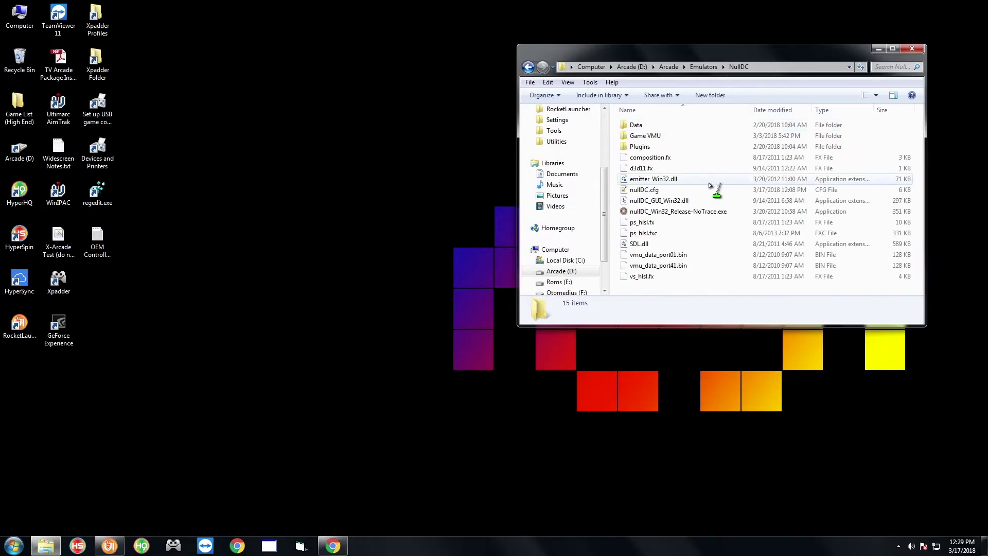
left_click(666, 212)
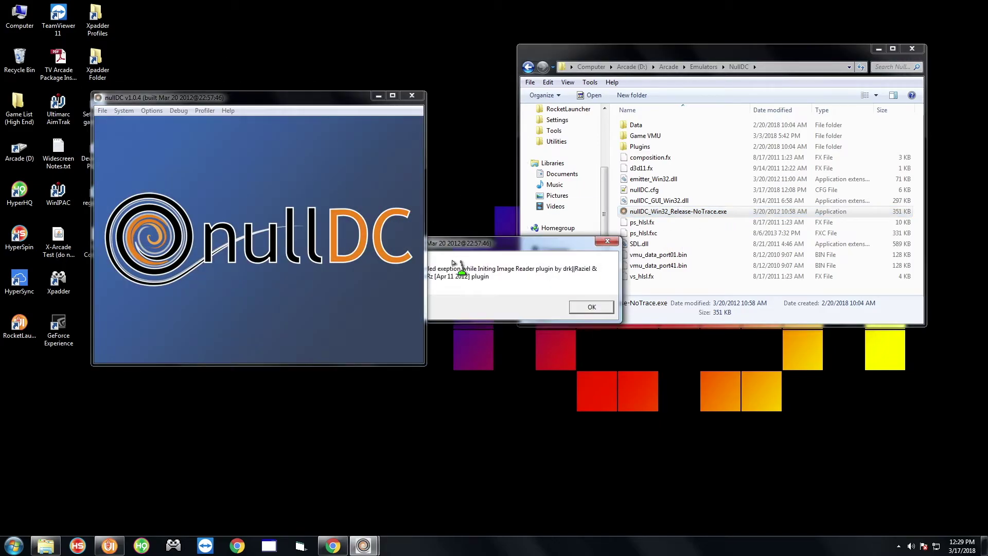
Dismiss the plugin error and open Options > Maple > Port A > Config keys for Player 1
left_click(706, 365)
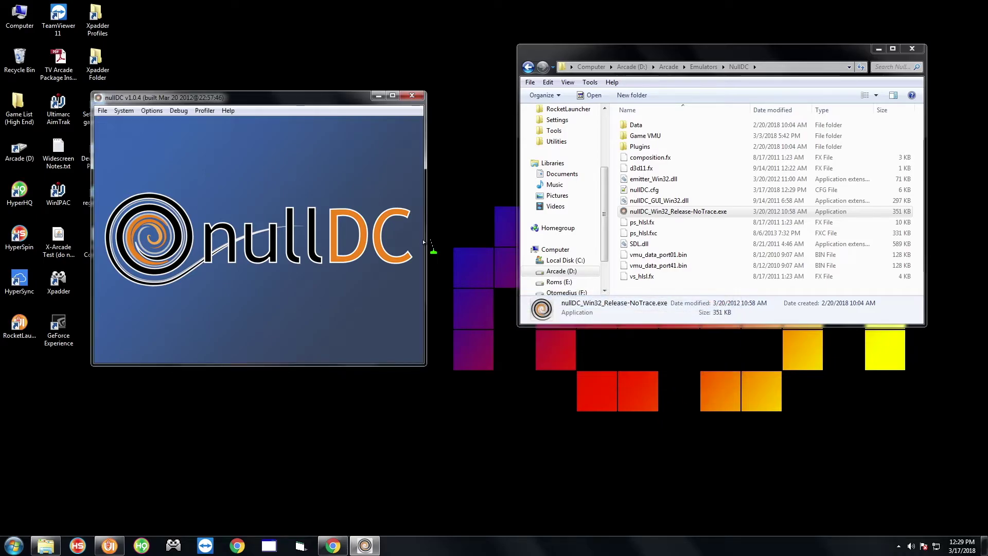
left_click_drag(332, 102, 426, 121)
left_click(243, 131)
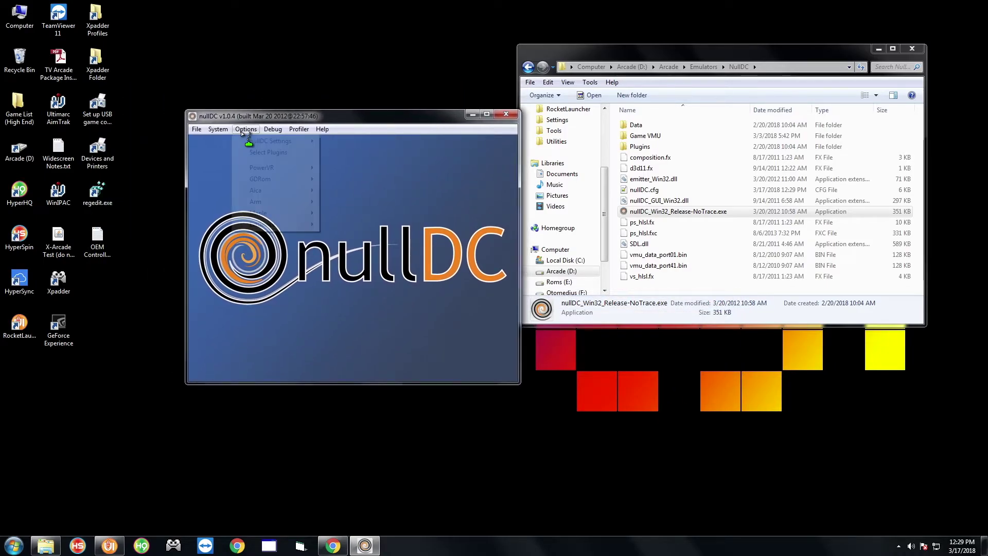
mouse_move(270, 213)
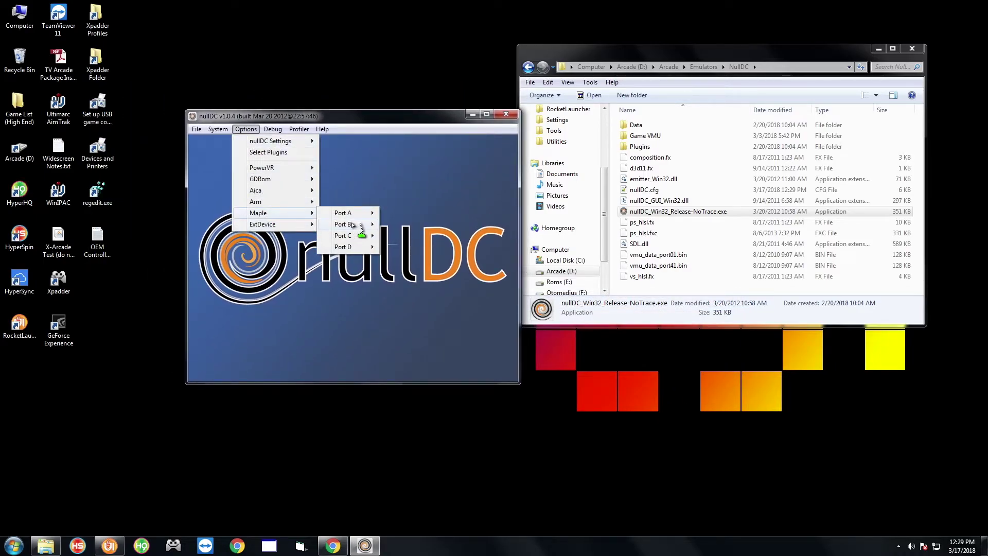
mouse_move(360, 219)
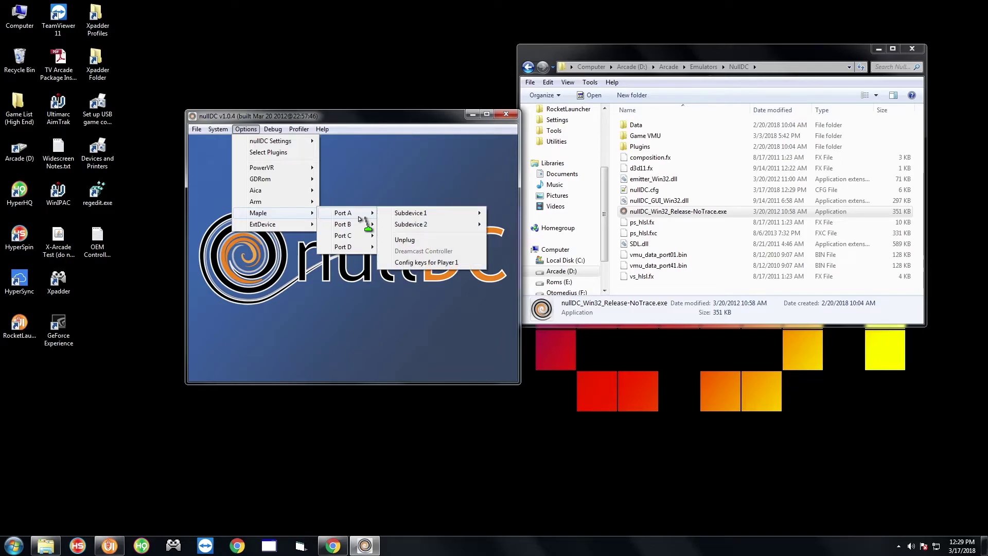
left_click(448, 264)
Give Controller 1 the Dreamcast to USB device, Joystick (SDL) type, and a 25 % deadzone
left_click_drag(371, 140, 520, 198)
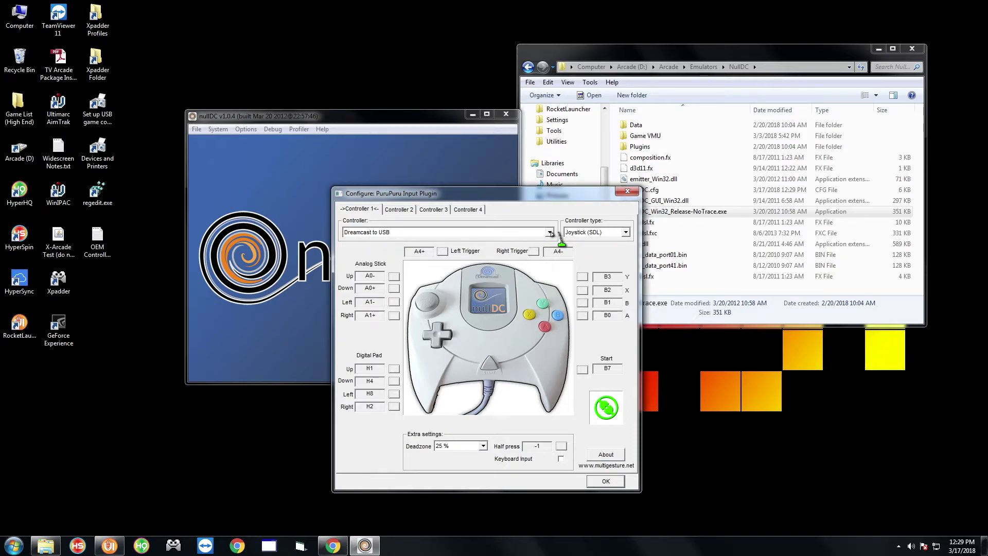
left_click(549, 233)
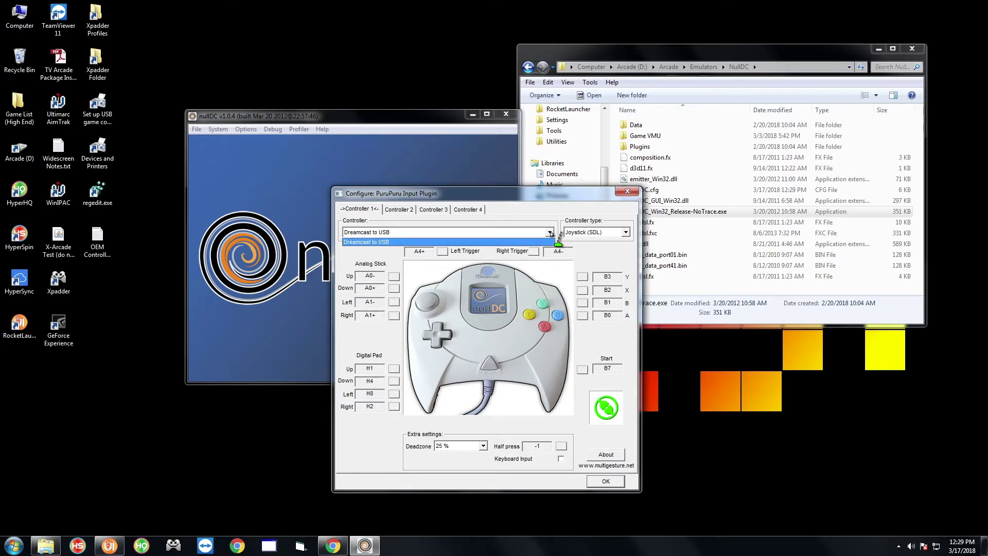
left_click(525, 206)
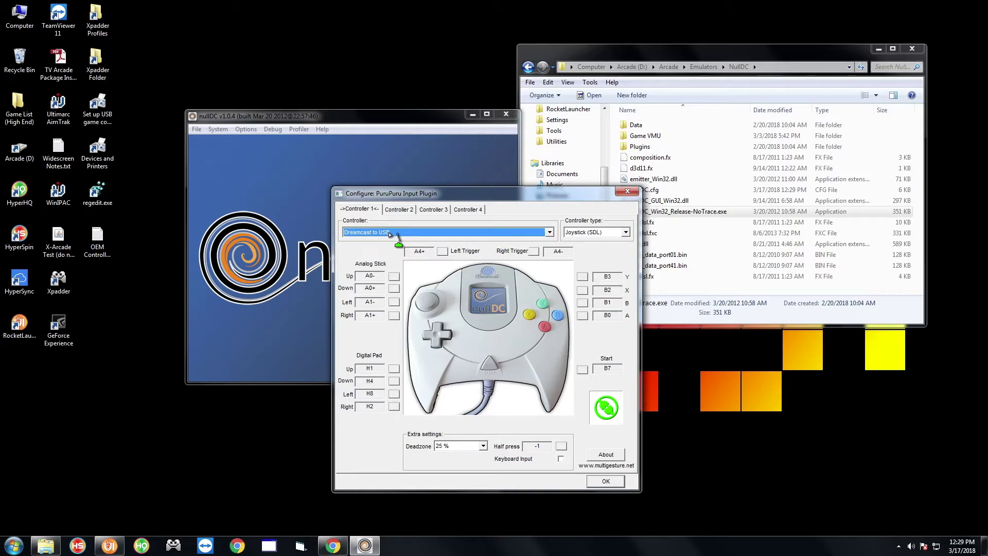
left_click_drag(590, 194, 550, 193)
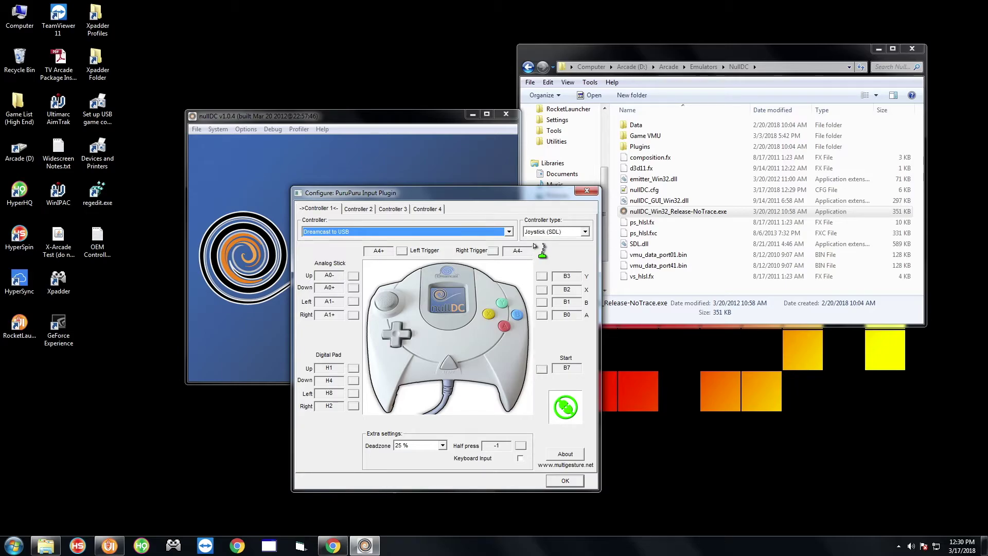
left_click(585, 232)
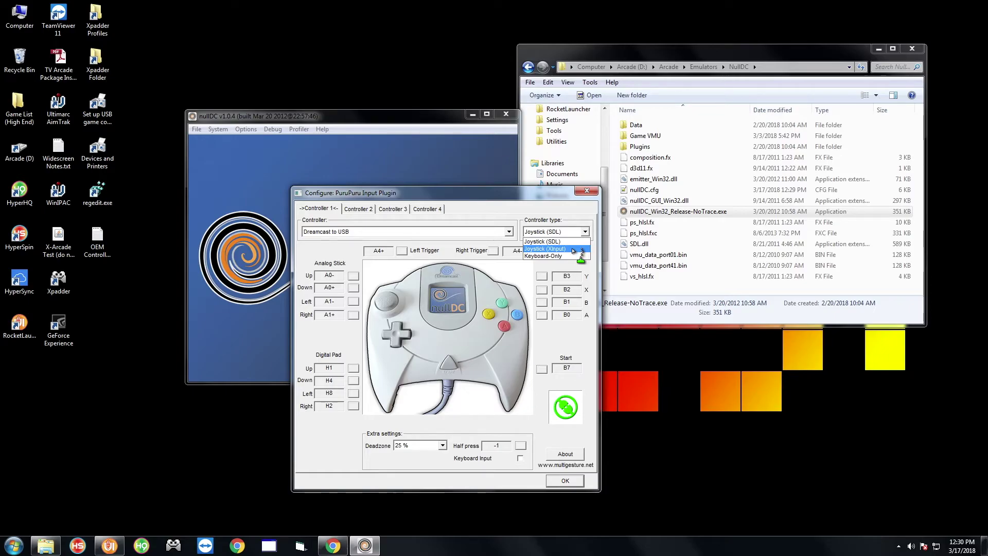
left_click(570, 242)
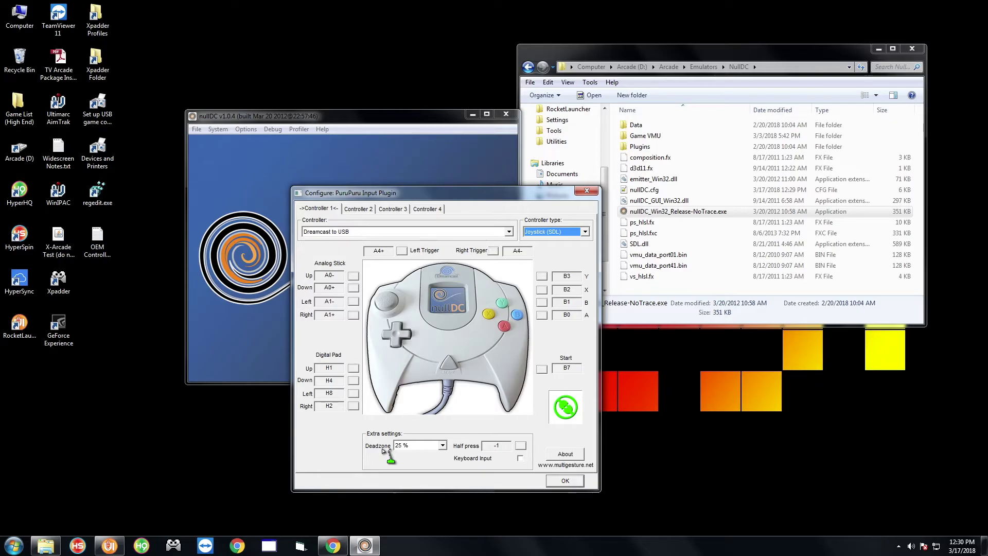
left_click(442, 446)
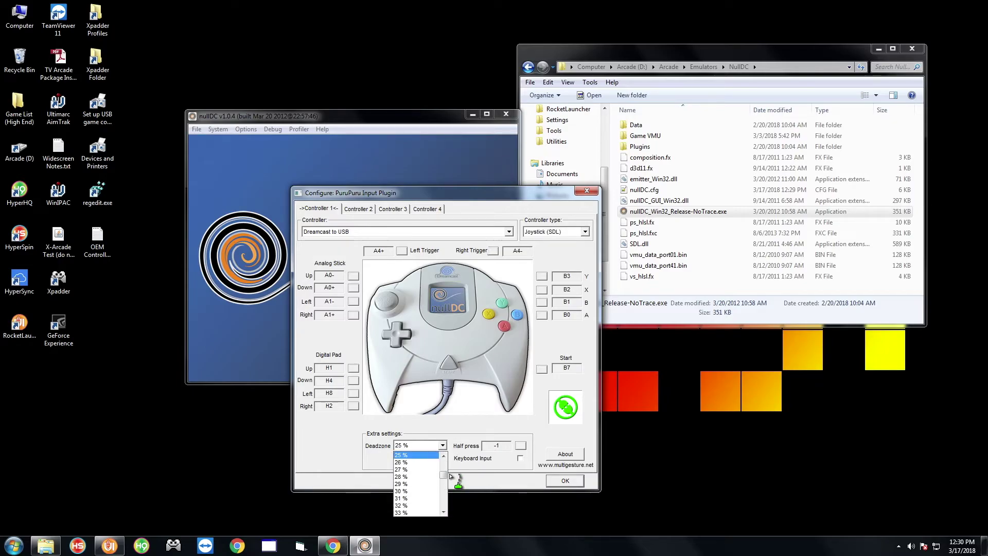
left_click(346, 457)
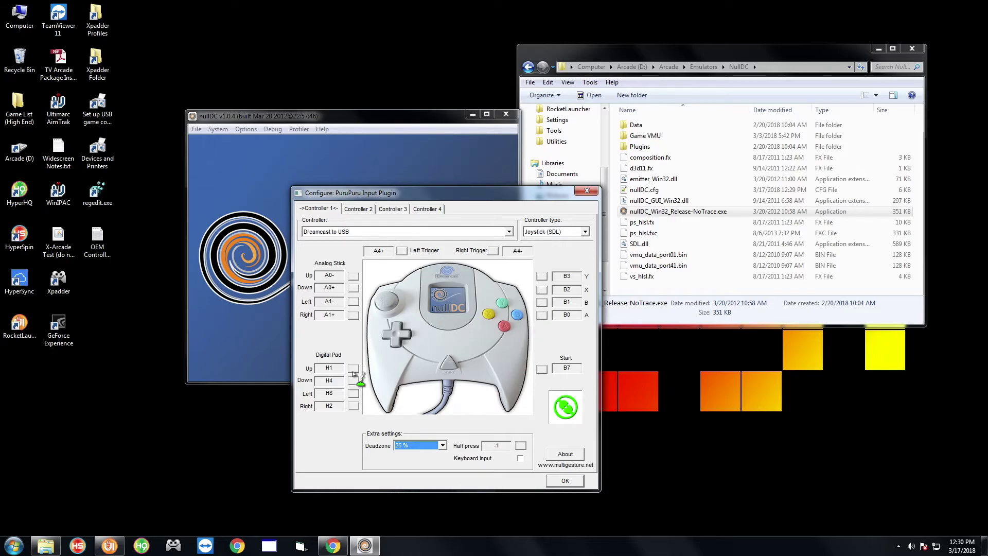
left_click_drag(495, 197, 464, 192)
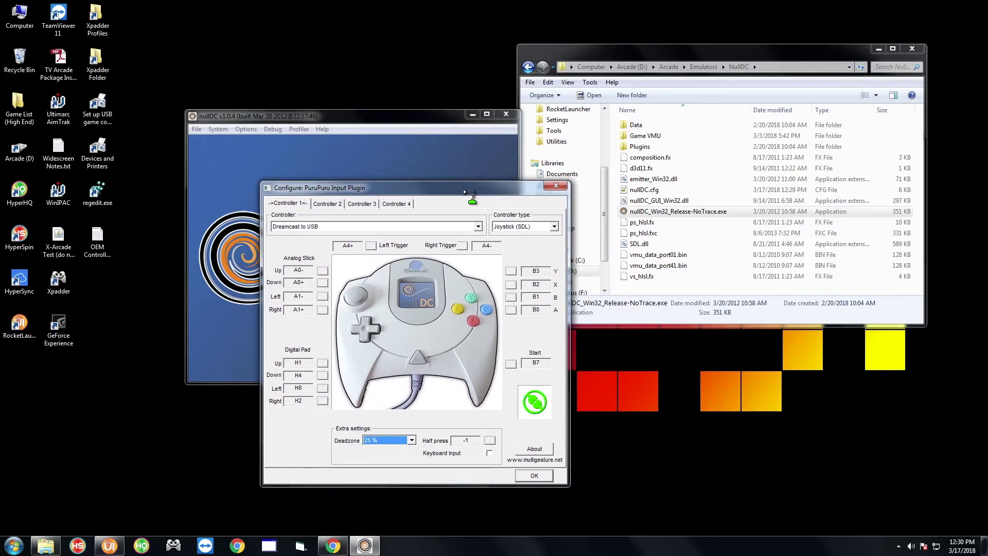
left_click(330, 206)
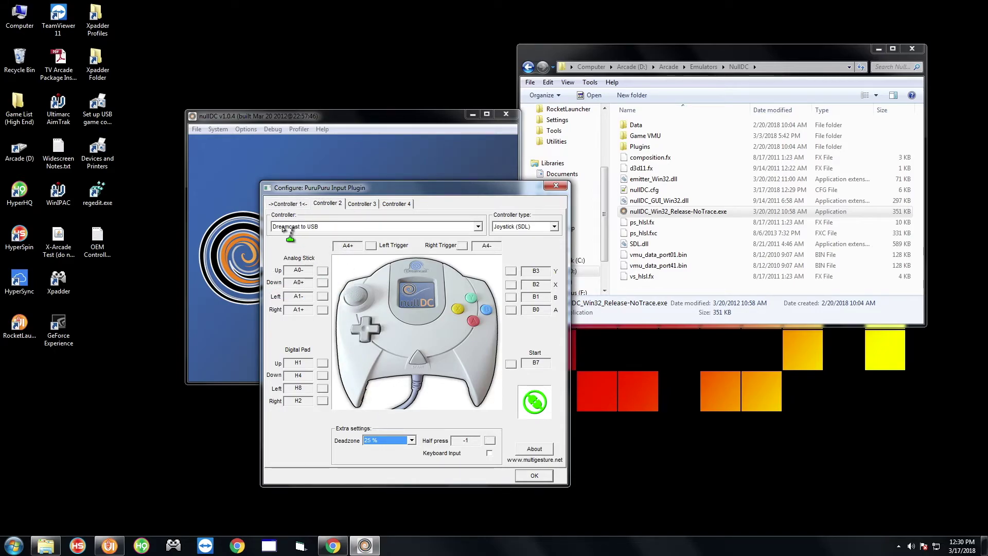
Choose Dreamcast to USB for Controller 2 and close the PuruPuru configuration dialog
left_click(478, 227)
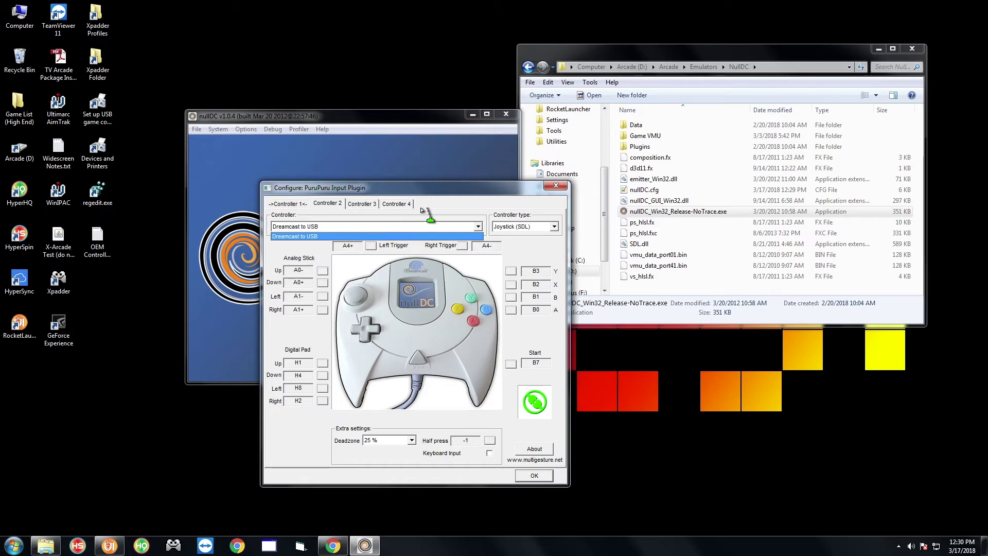
left_click(474, 200)
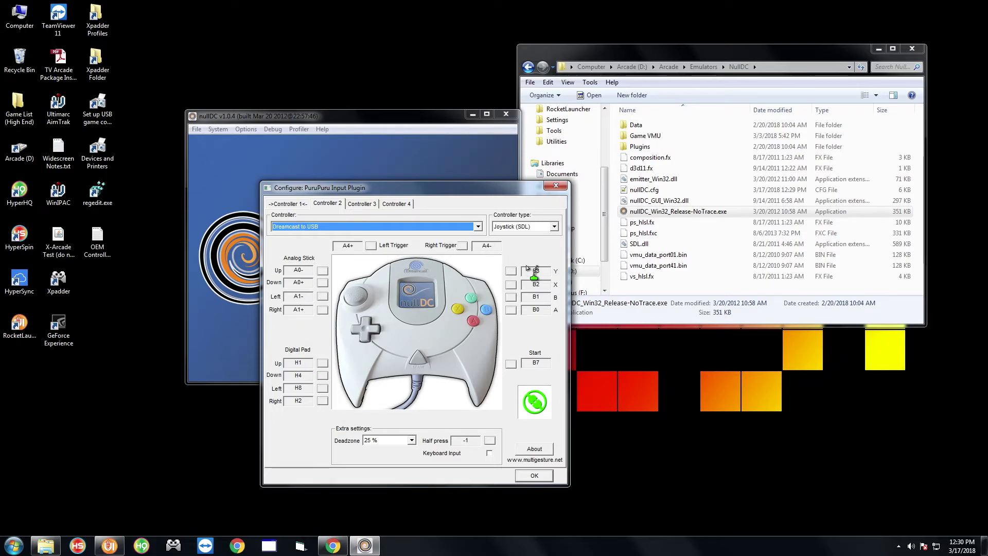
mouse_move(434, 190)
left_mouse_down()
mouse_move(399, 170)
mouse_move(419, 177)
left_mouse_up()
left_click_drag(481, 181, 467, 195)
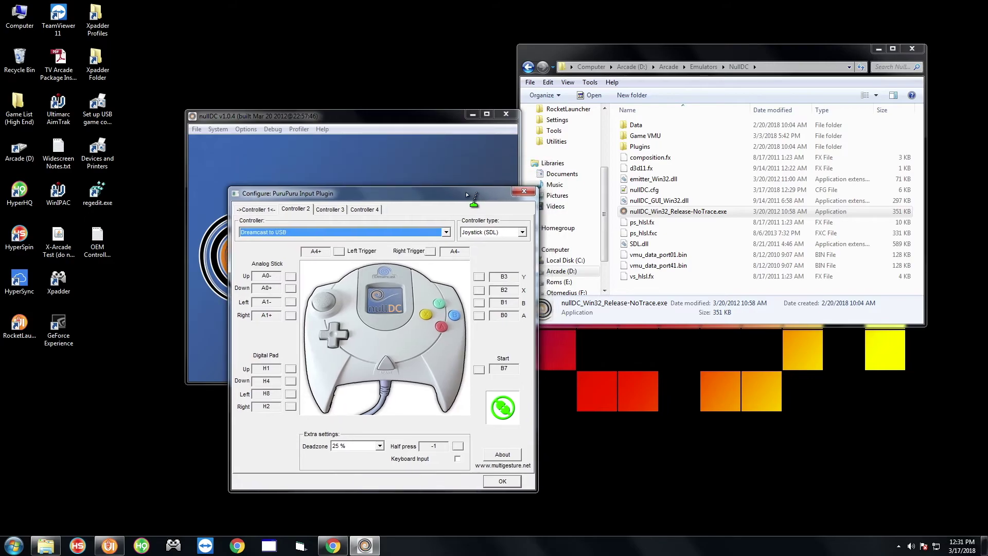
left_click(523, 191)
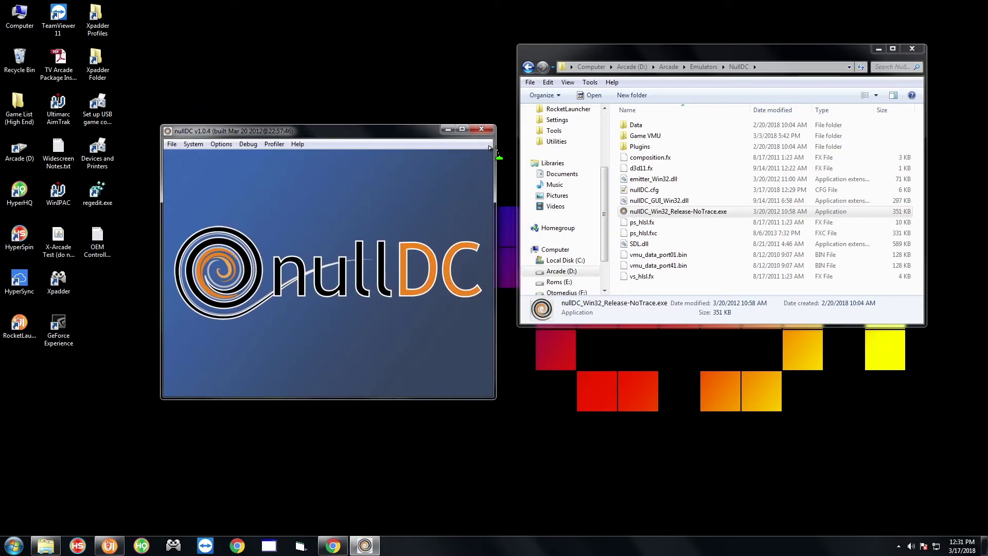
Close the NullDC folder, check Dreamcast's emulator settings, then return to the Slave Zero (USA) games list
left_click_drag(622, 54, 535, 70)
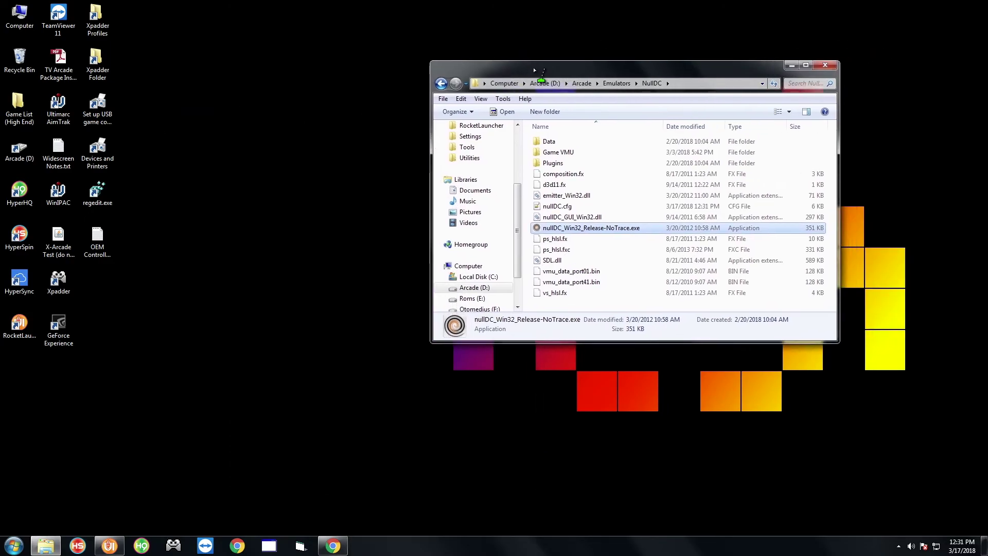
left_click(825, 65)
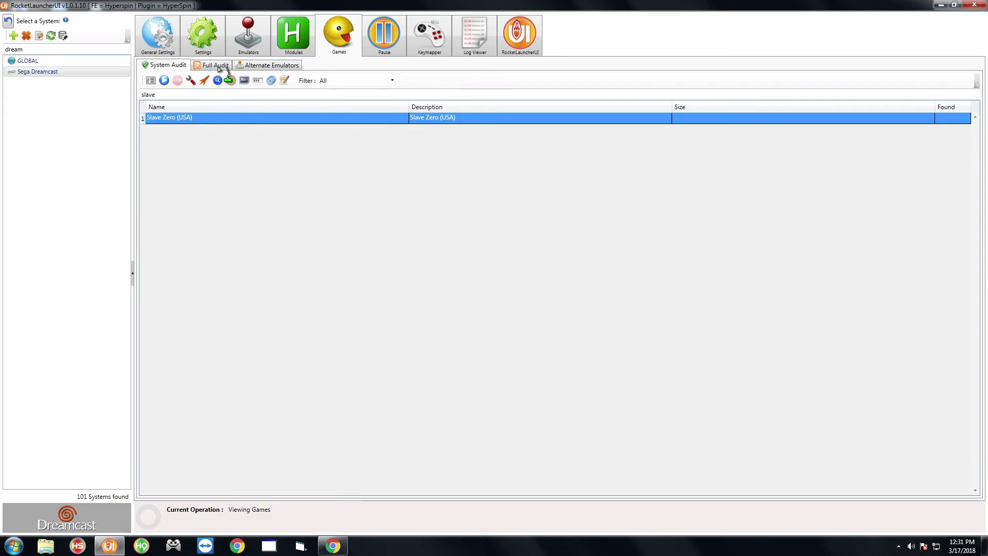
left_click(248, 44)
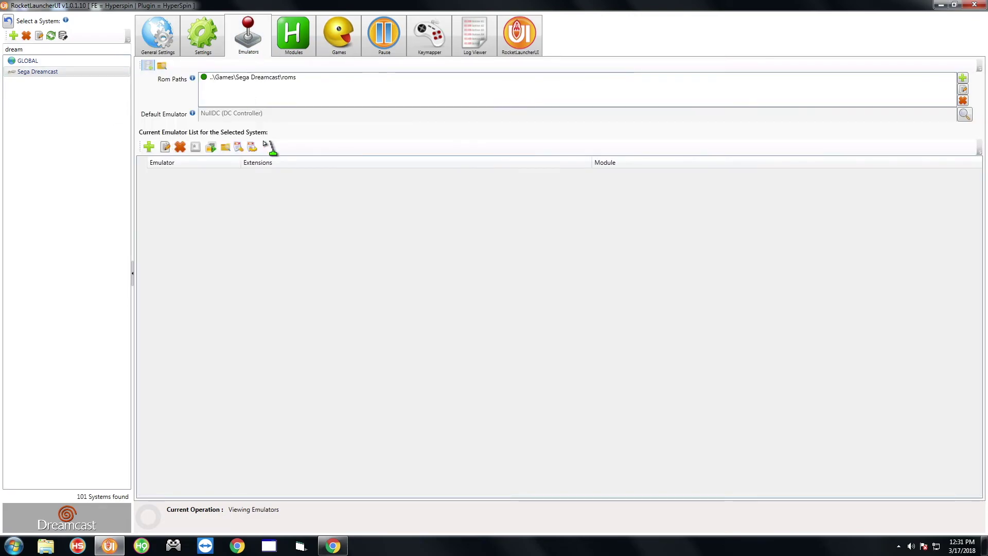
left_click(341, 48)
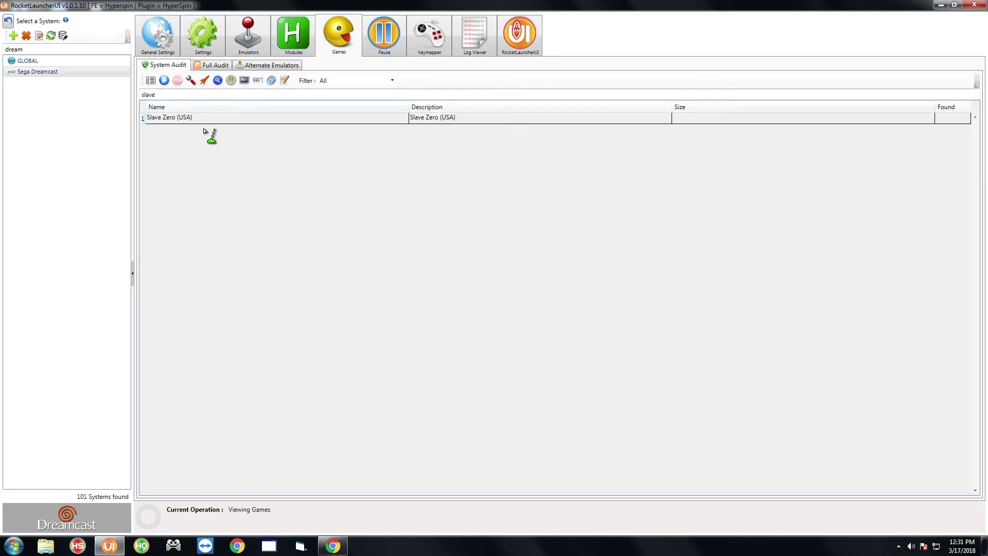